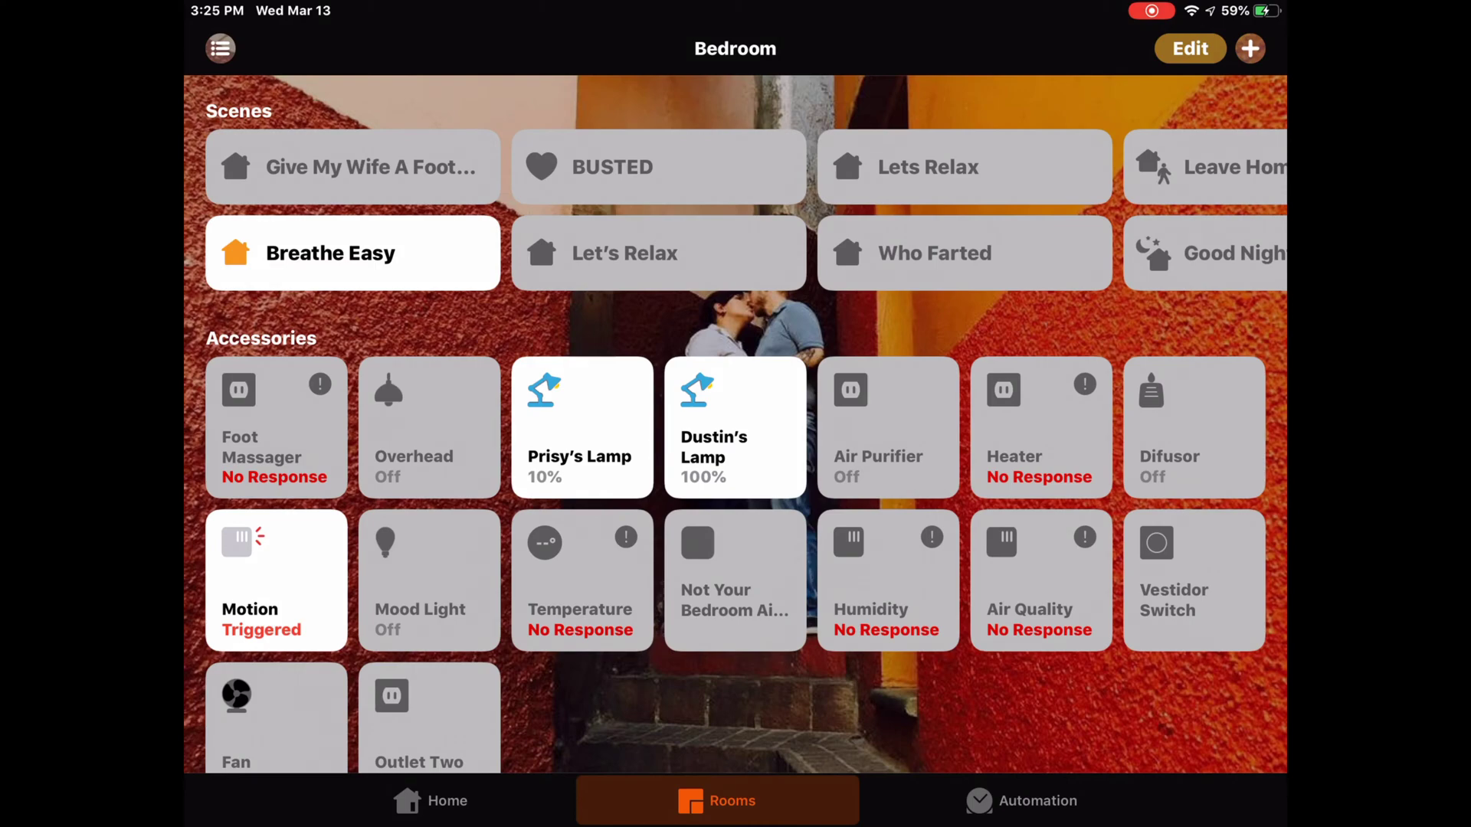
Step: Remove the Foot Massager smart plug from the Bedroom accessories and confirm the removal
{"action": "left_click", "coordinate": [277, 428]}
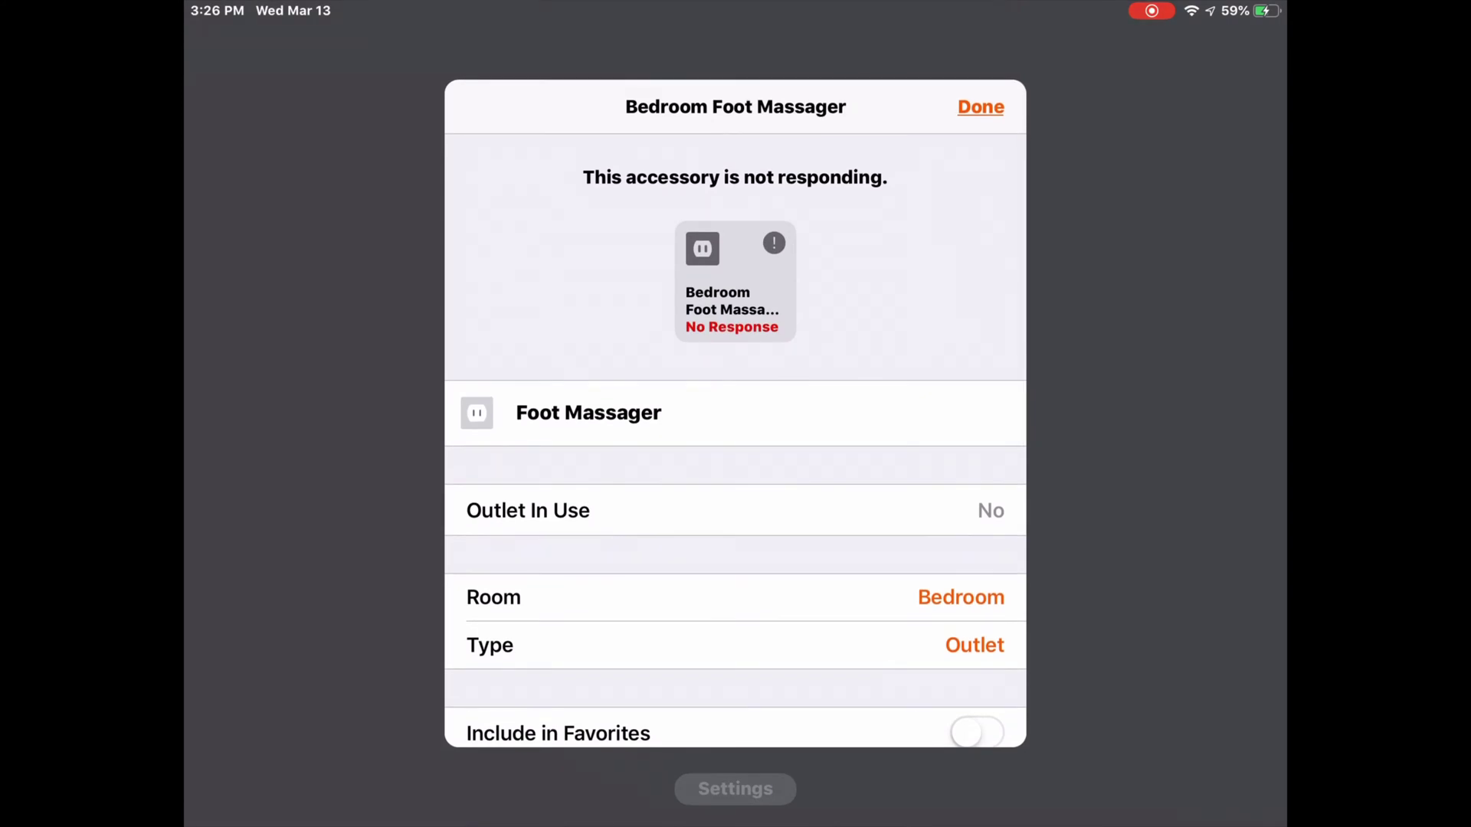
{"action": "scroll", "coordinate": [735, 461], "scroll_direction": "down", "scroll_amount": 8}
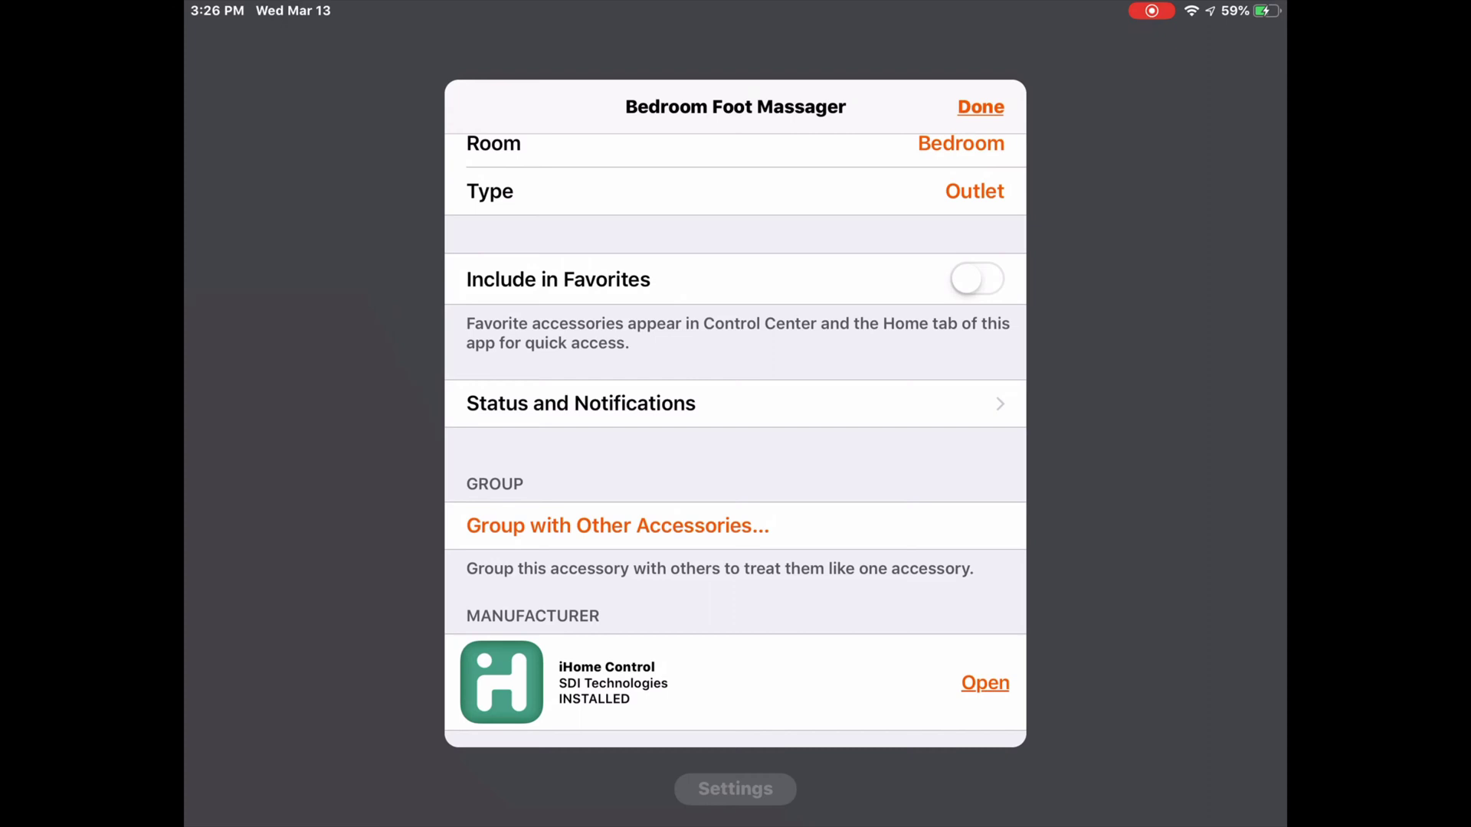
{"action": "scroll", "coordinate": [737, 460], "scroll_direction": "down", "scroll_amount": 8}
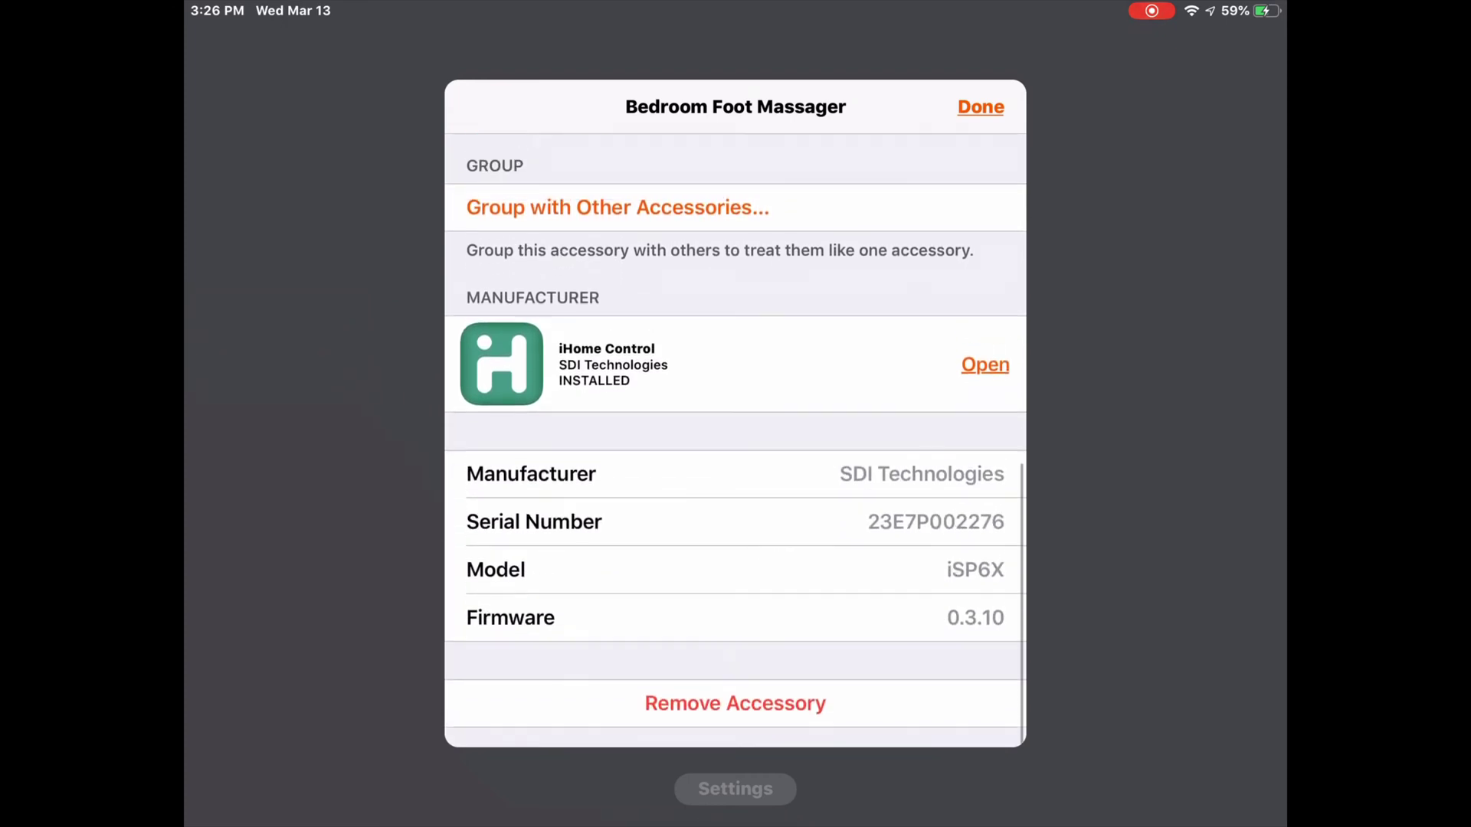
{"action": "left_click", "coordinate": [734, 703]}
{"action": "left_click", "coordinate": [734, 708]}
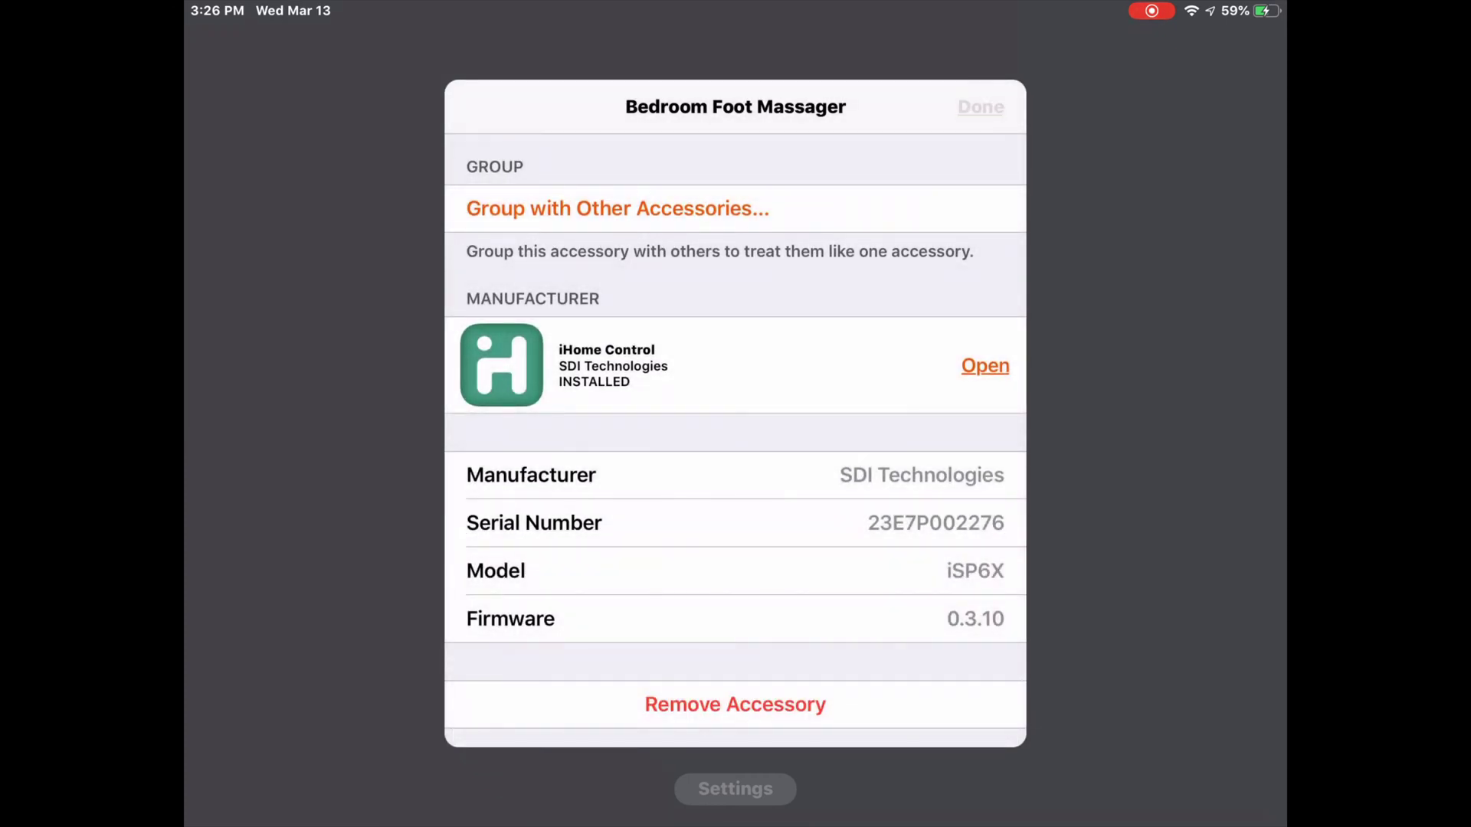